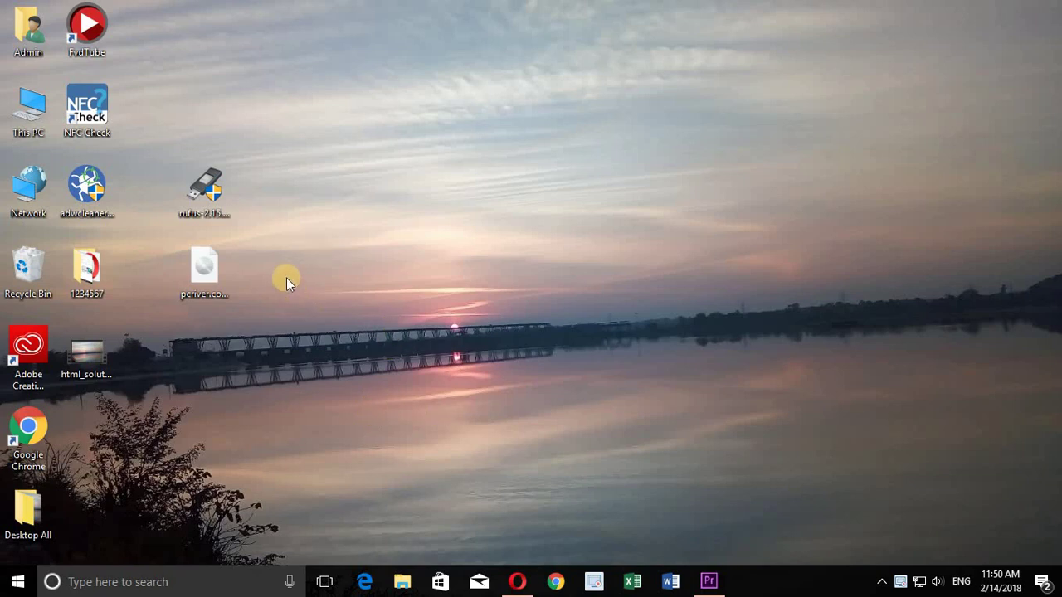
Move the Rufus 2.15 program file on the desktop to an empty spot one row higher, level with NFC Check.
{"action": "left_click_drag", "start_coordinate": [199, 192], "coordinate": [258, 152]}
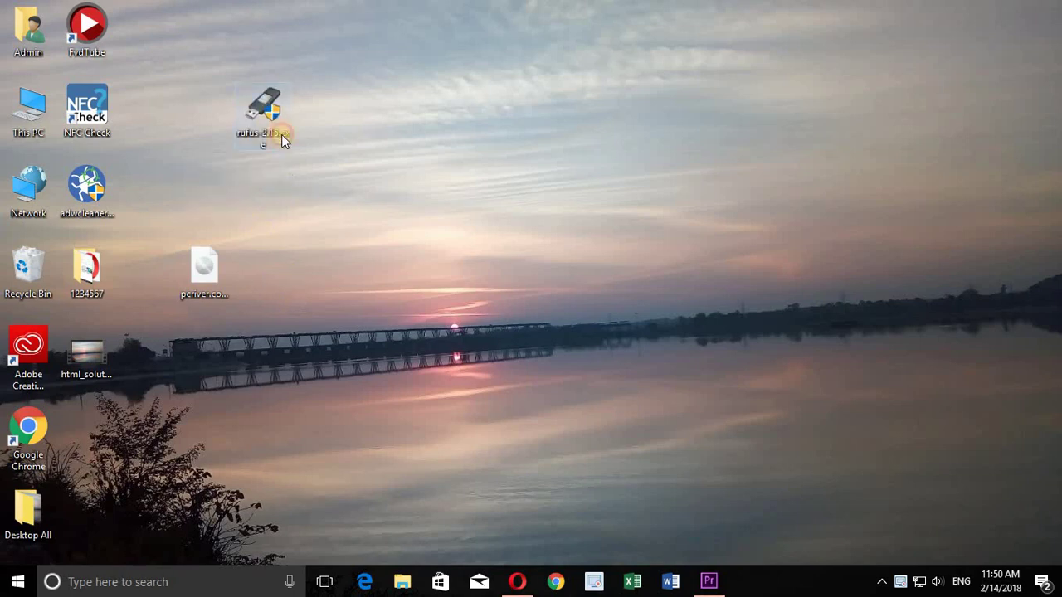
Switch to Opera, look over the Google results for "rufus download", and minimize the browser.
{"action": "left_click", "coordinate": [517, 581]}
{"action": "left_click_drag", "start_coordinate": [240, 119], "coordinate": [147, 114]}
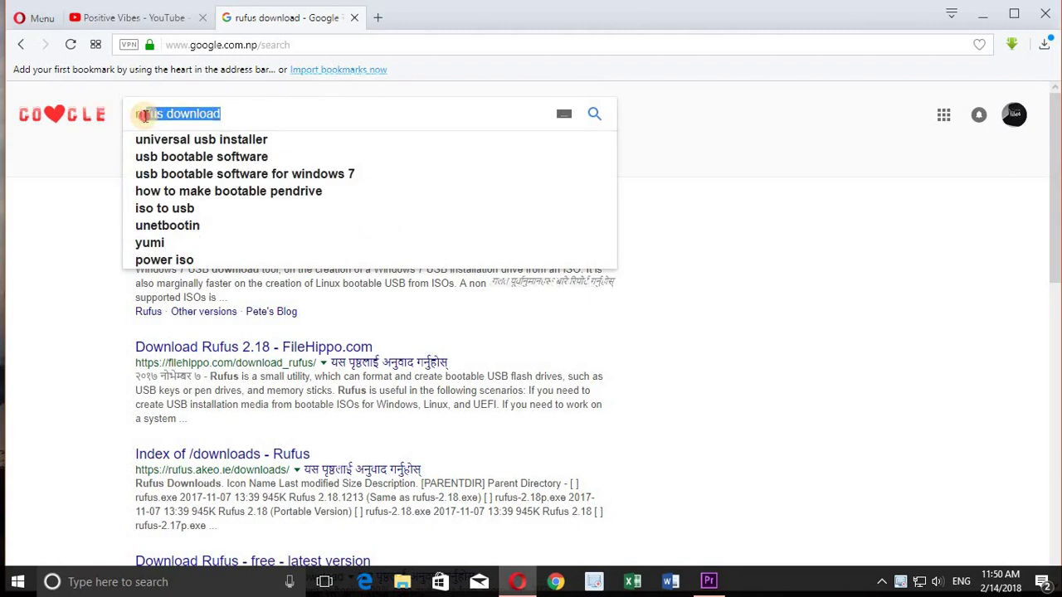
{"action": "left_click", "coordinate": [105, 231]}
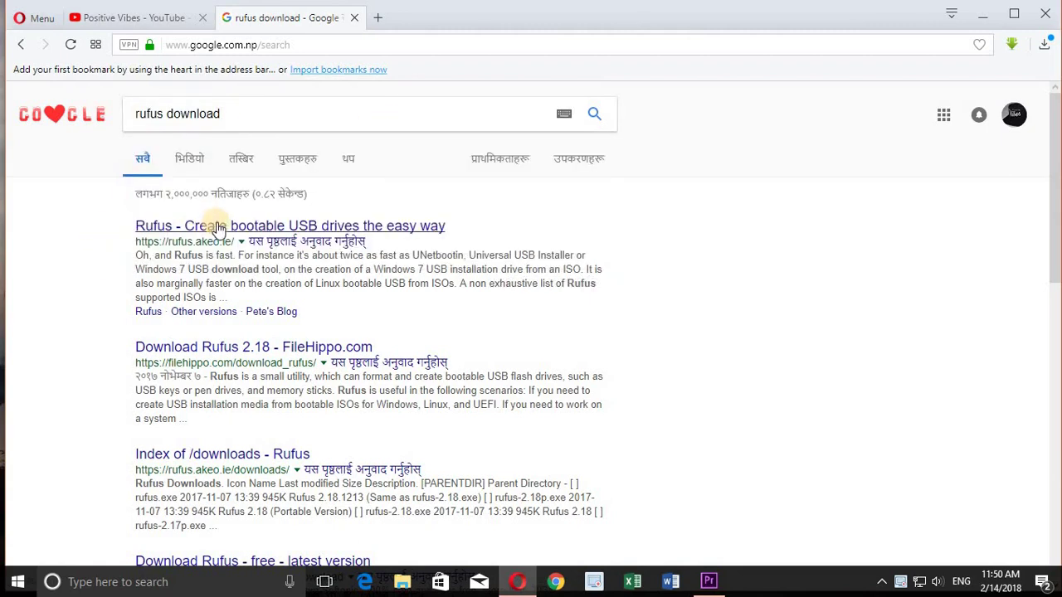
{"action": "left_click", "coordinate": [260, 111]}
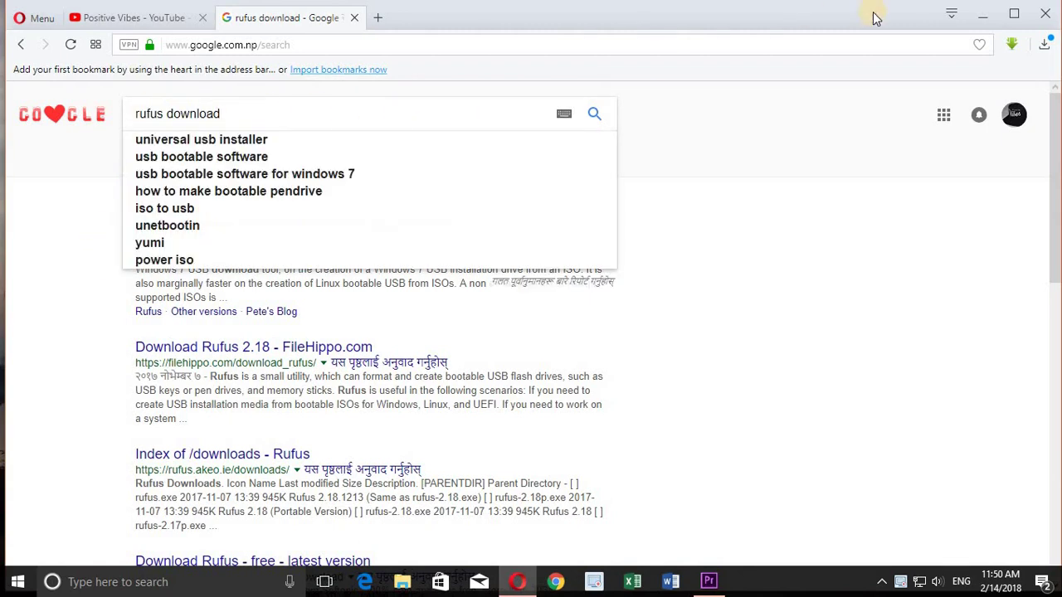
{"action": "left_click", "coordinate": [983, 14]}
Show the full name of the Windows 10 Pro 32-bit ISO file and move it beside the Rufus program on the desktop.
{"action": "left_click_drag", "start_coordinate": [335, 136], "coordinate": [212, 93]}
{"action": "left_click_drag", "start_coordinate": [287, 286], "coordinate": [233, 302]}
{"action": "left_click", "coordinate": [233, 303]}
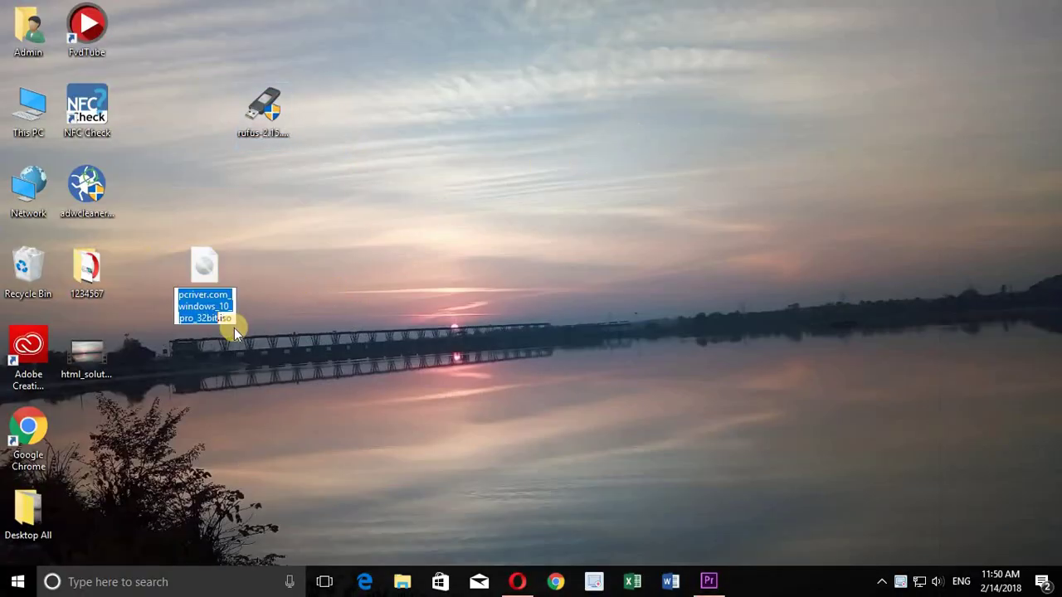
{"action": "left_click", "coordinate": [373, 276]}
{"action": "left_click_drag", "start_coordinate": [200, 288], "coordinate": [192, 116]}
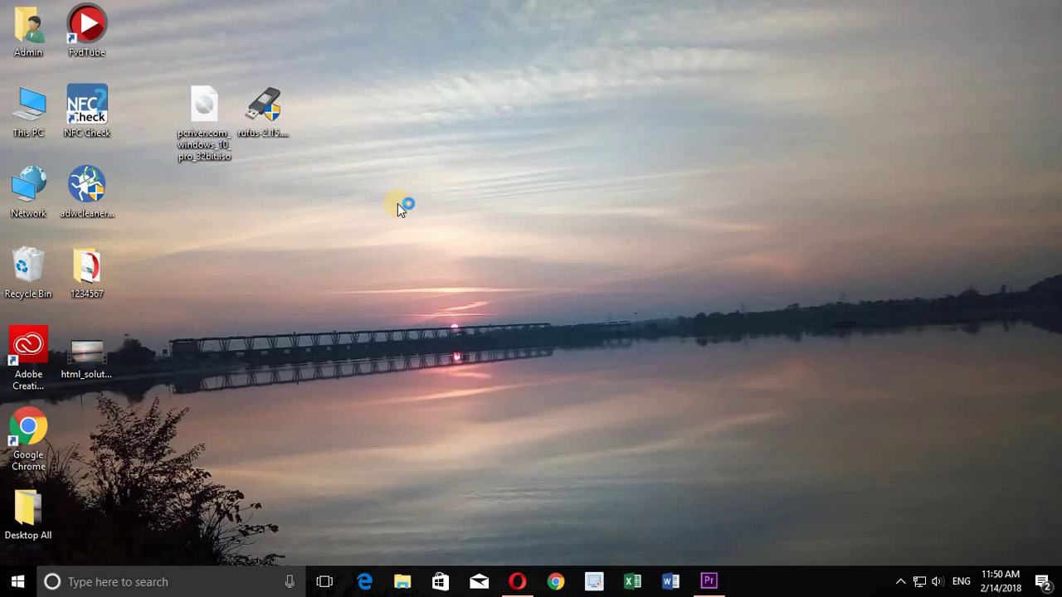
{"action": "left_click_drag", "start_coordinate": [387, 147], "coordinate": [359, 265]}
{"action": "left_click_drag", "start_coordinate": [351, 136], "coordinate": [352, 213]}
{"action": "left_click_drag", "start_coordinate": [359, 158], "coordinate": [306, 221]}
{"action": "left_click_drag", "start_coordinate": [328, 161], "coordinate": [349, 209]}
{"action": "left_click_drag", "start_coordinate": [356, 161], "coordinate": [460, 246]}
{"action": "left_click", "coordinate": [525, 585]}
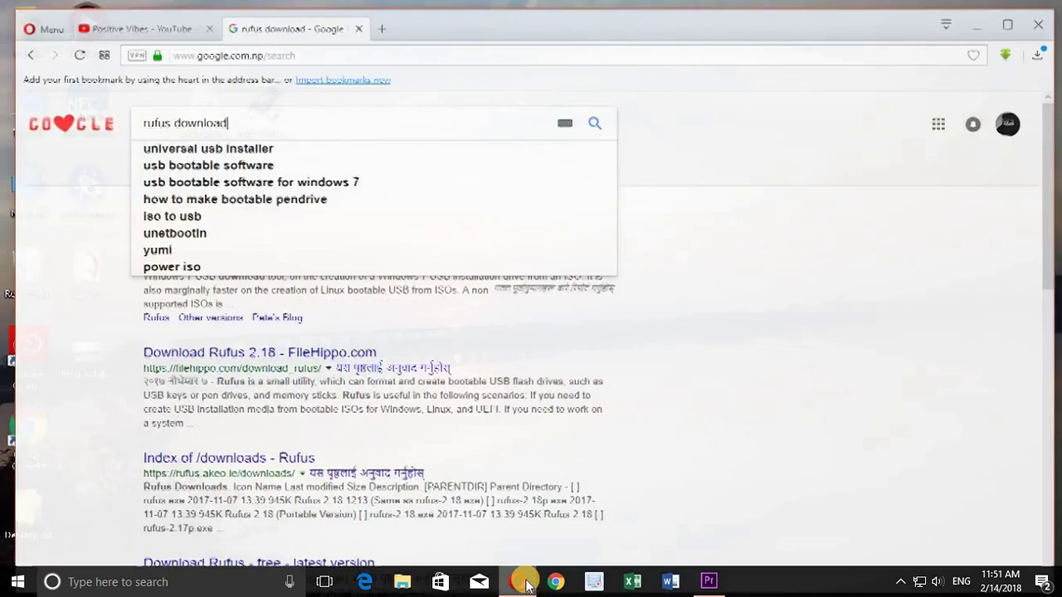
{"action": "key", "text": "super+d"}
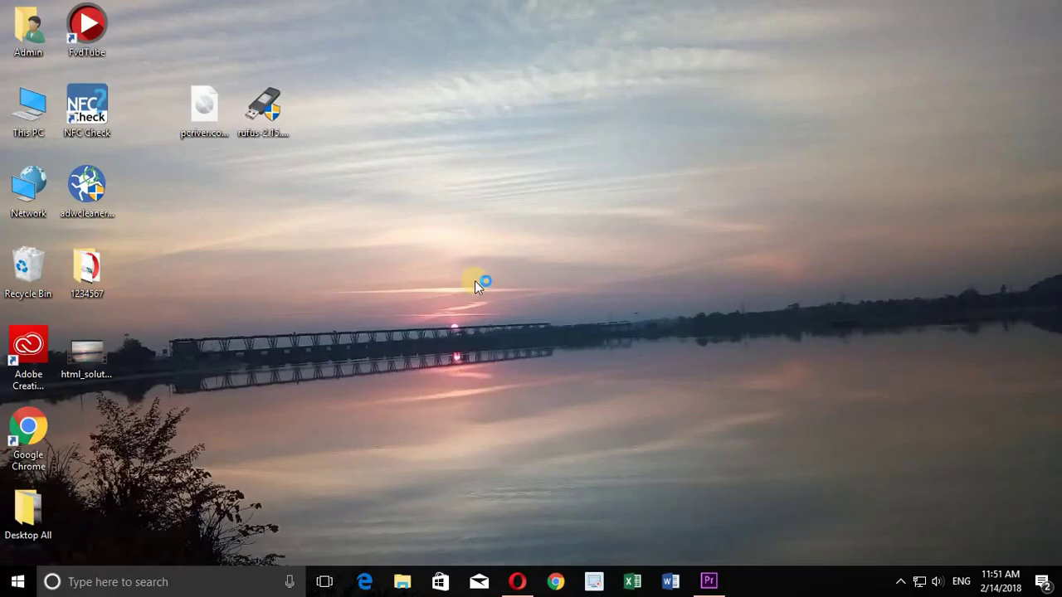
Launch Rufus 2.15 from the desktop, allow it to make changes, and shift its window slightly.
{"action": "double_click", "coordinate": [264, 117]}
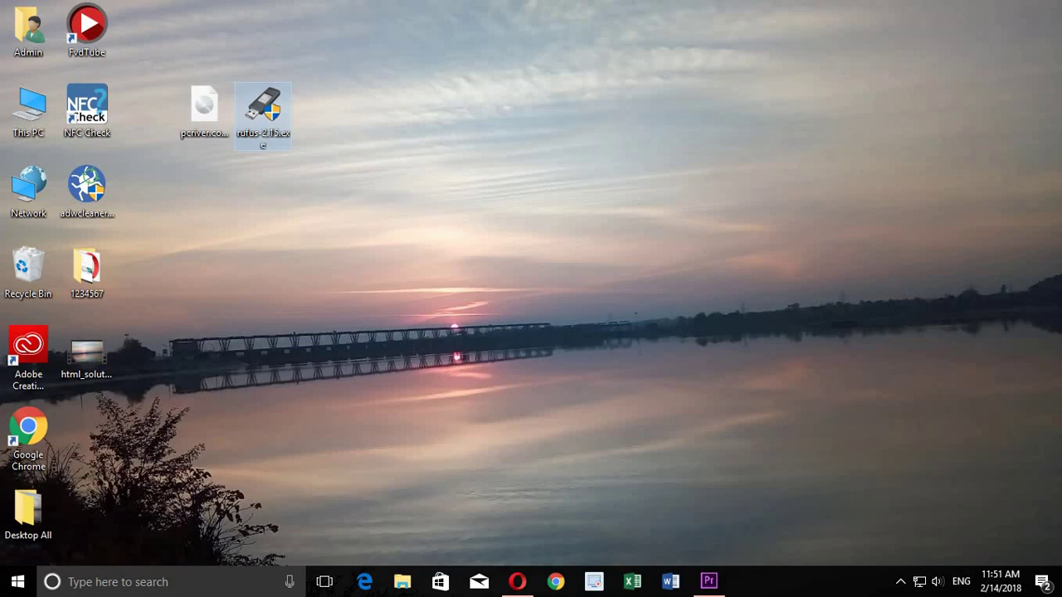
{"action": "left_click", "coordinate": [495, 379]}
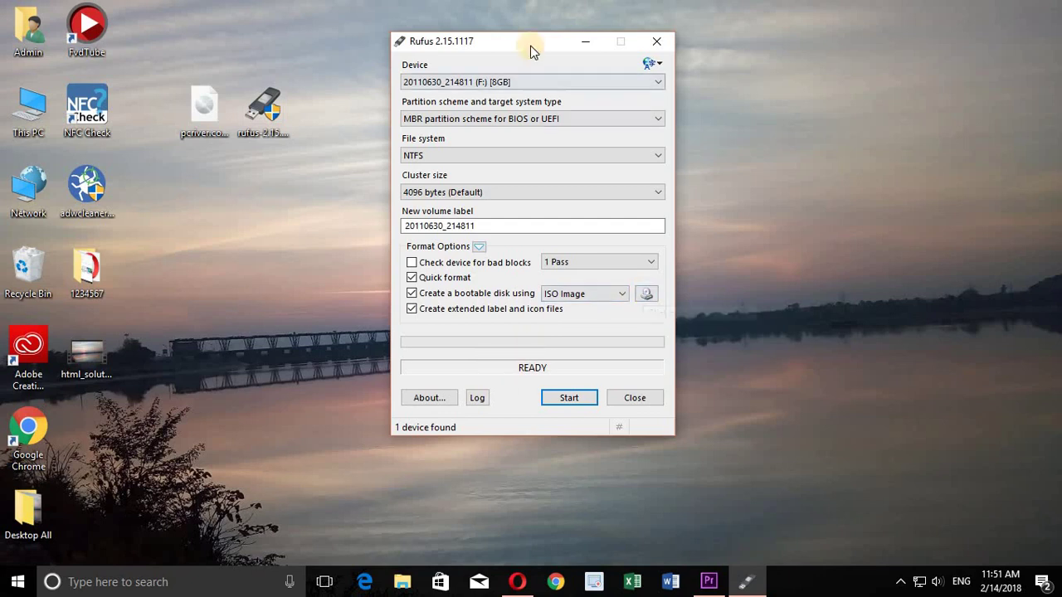
{"action": "left_click_drag", "start_coordinate": [533, 39], "coordinate": [557, 39]}
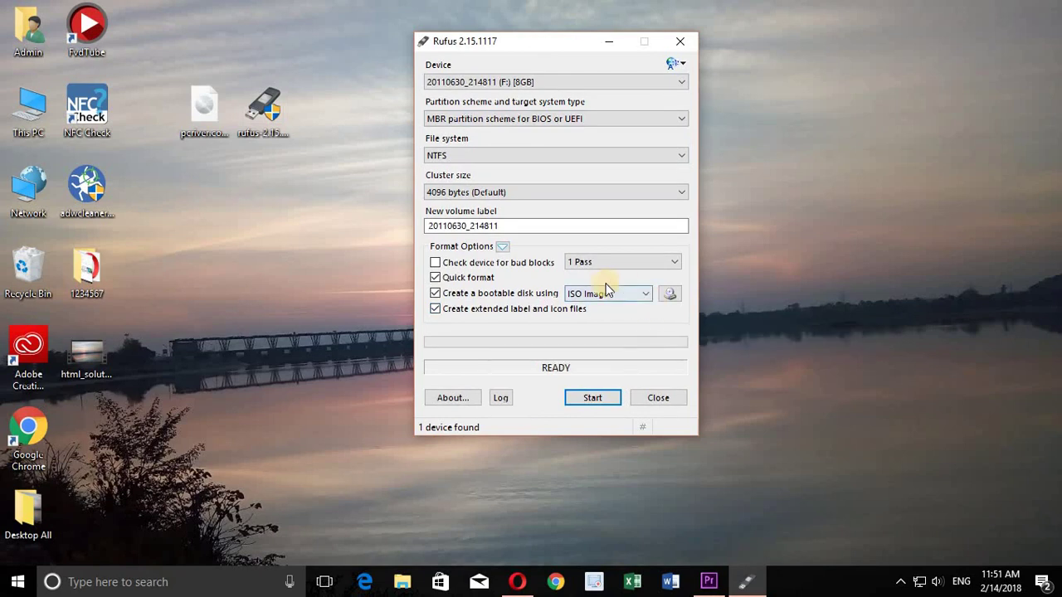
Check the selected USB device, the cluster size and the format options in Rufus.
{"action": "left_click", "coordinate": [770, 43]}
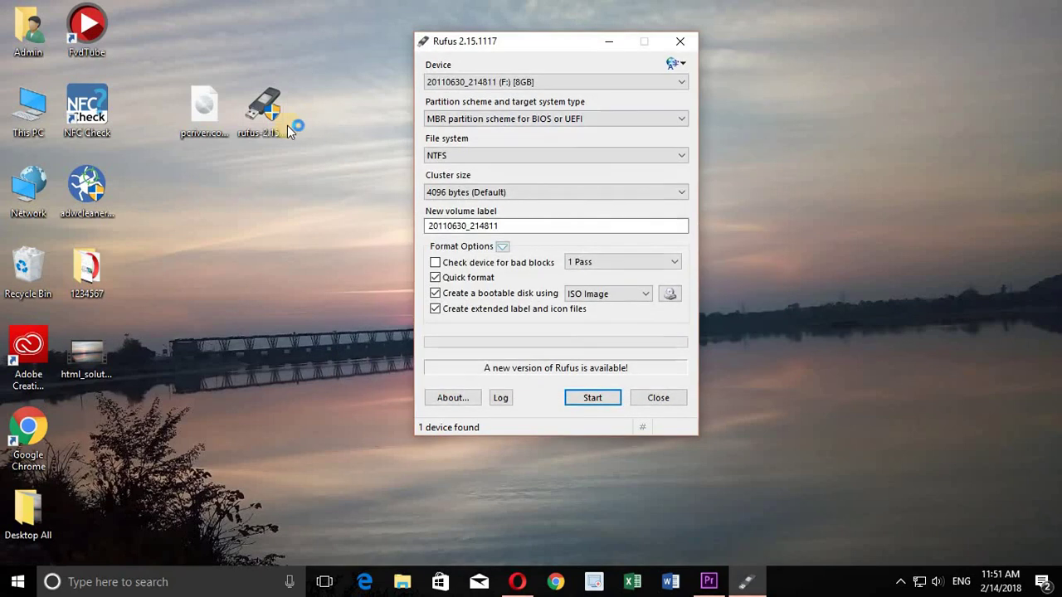
{"action": "left_click", "coordinate": [546, 81]}
{"action": "left_click", "coordinate": [488, 88]}
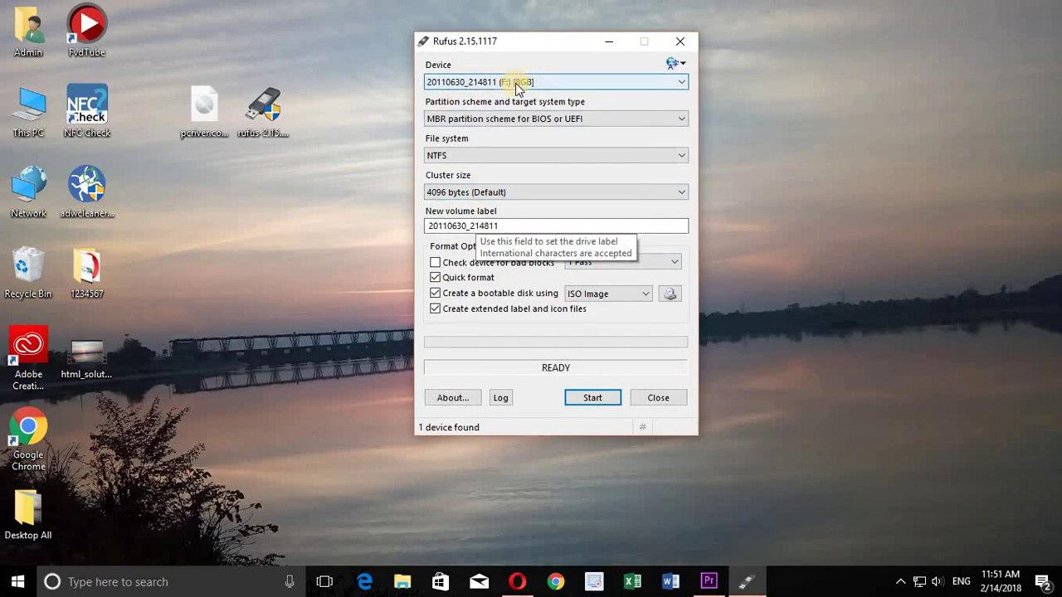
{"action": "left_click", "coordinate": [569, 193]}
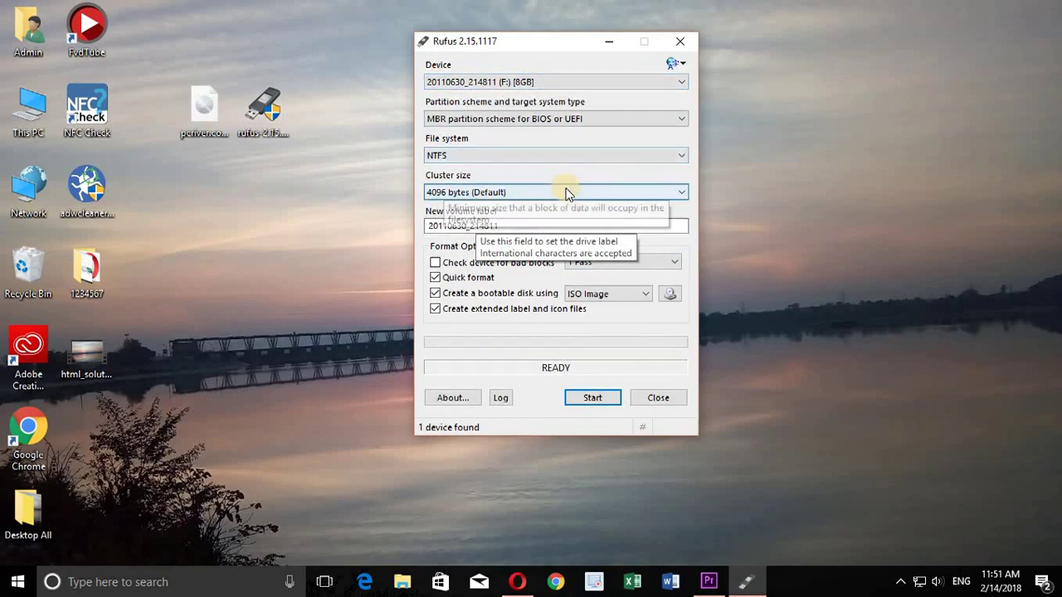
{"action": "left_click", "coordinate": [654, 265]}
{"action": "left_click", "coordinate": [671, 294]}
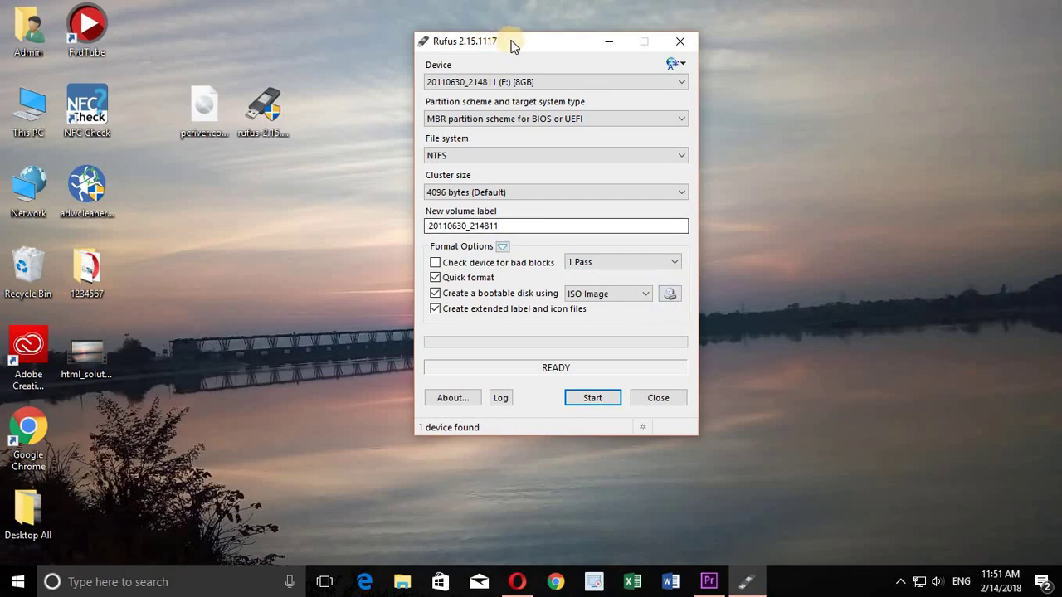
Load pcriver.com_windows_10_pro_32bit.iso from the Desktop as the ISO image for the bootable disk.
{"action": "left_click_drag", "start_coordinate": [512, 41], "coordinate": [544, 37]}
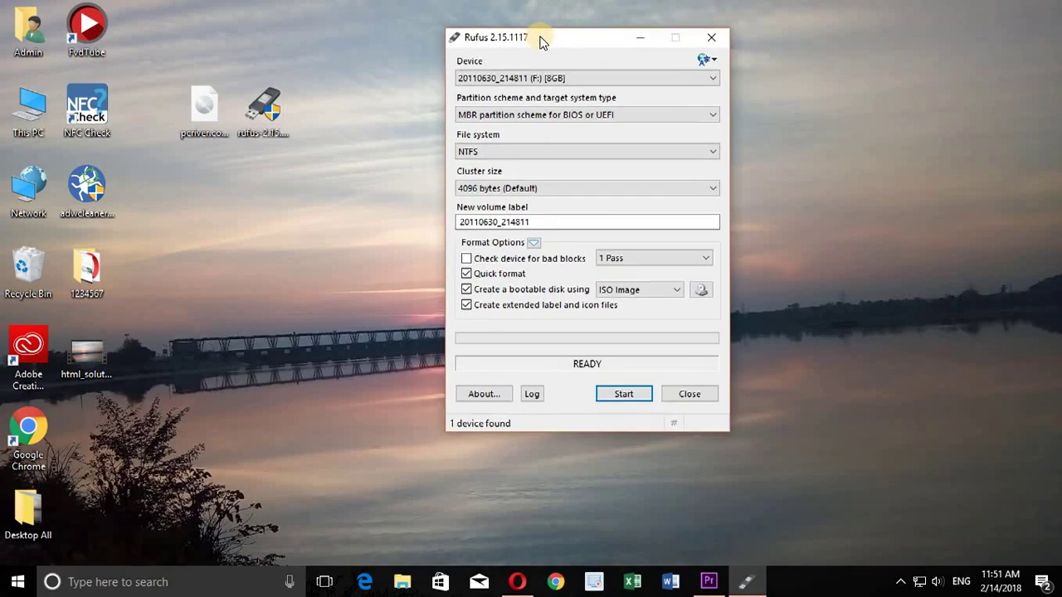
{"action": "left_click", "coordinate": [702, 291]}
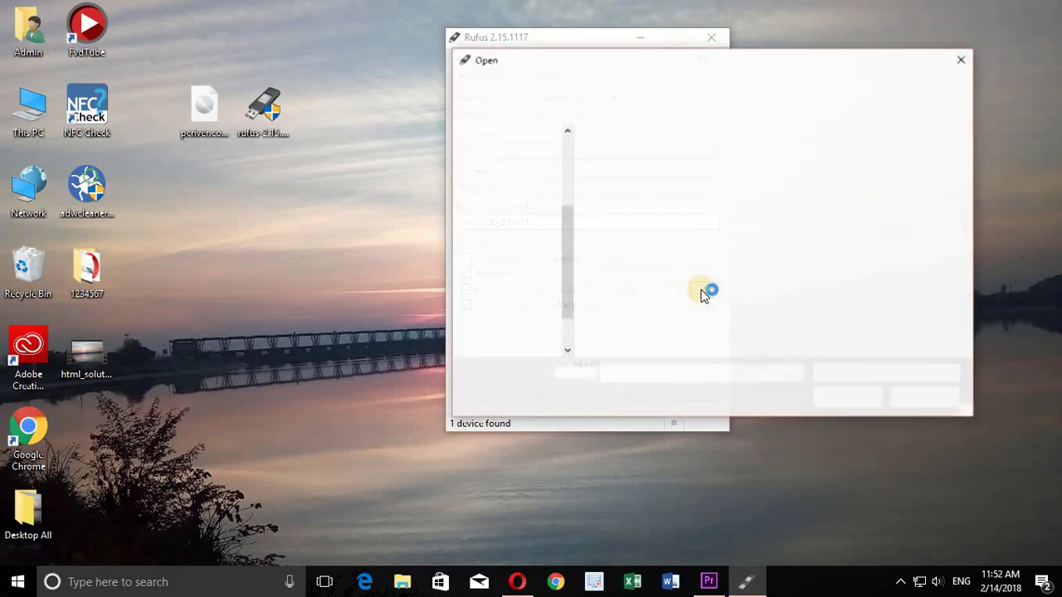
{"action": "left_click", "coordinate": [825, 176]}
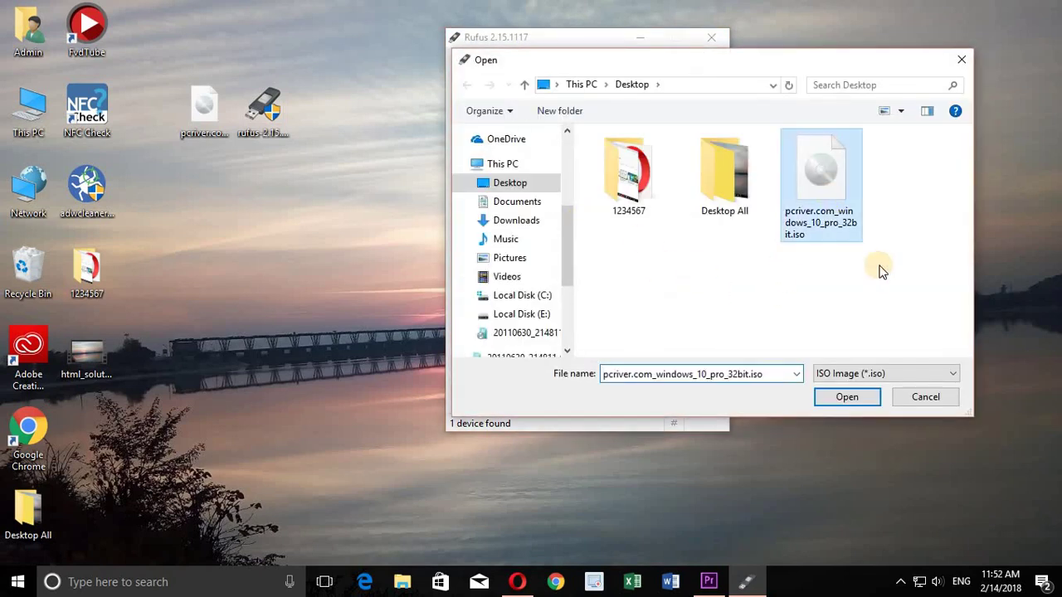
{"action": "double_click", "coordinate": [826, 174]}
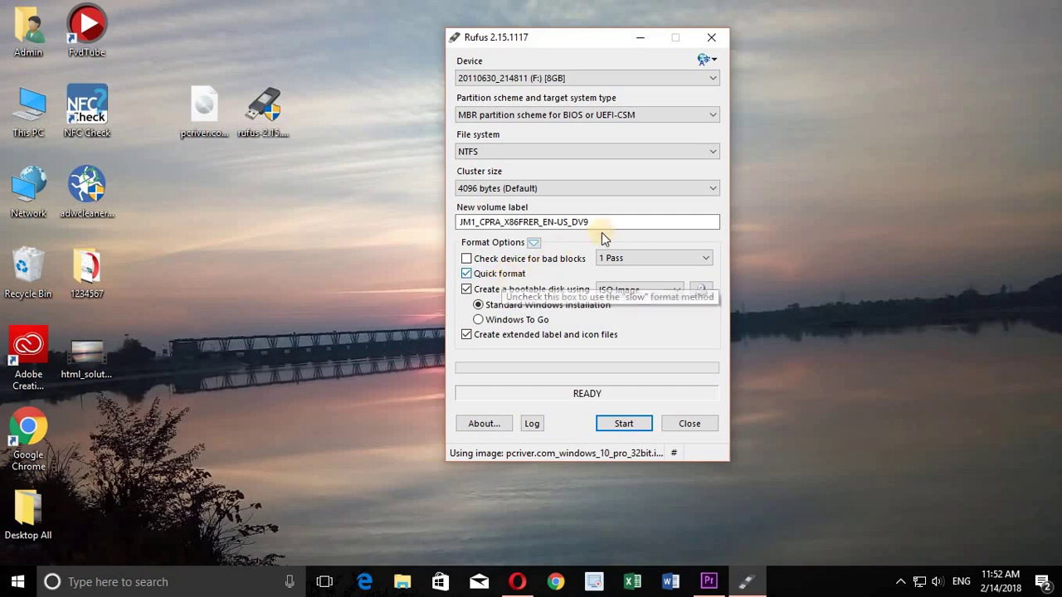
Set the new volume label to Windows_10.
{"action": "left_click_drag", "start_coordinate": [640, 221], "coordinate": [419, 221]}
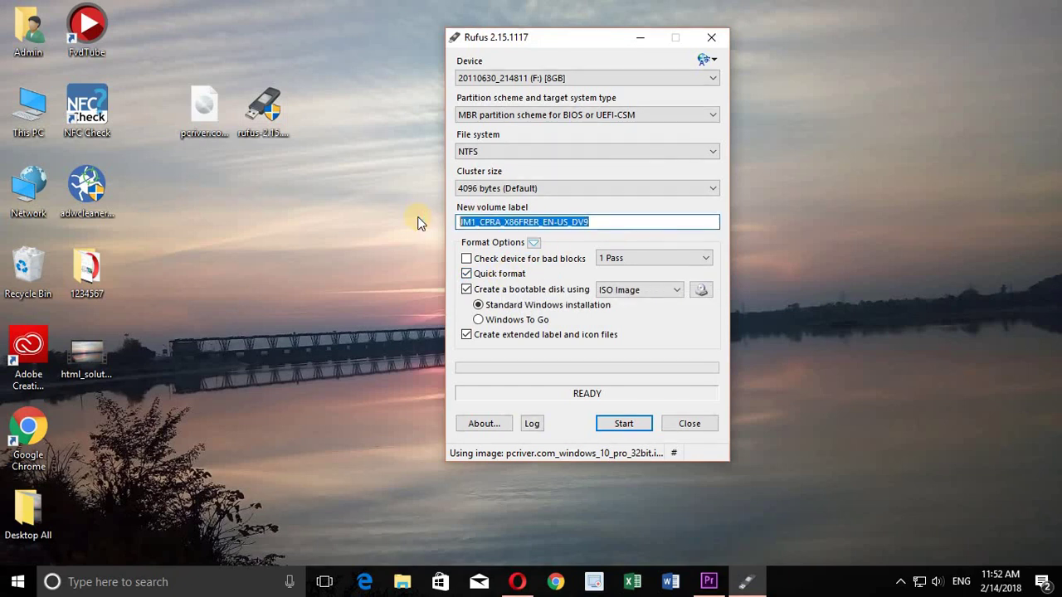
{"action": "type", "text": "Wind"}
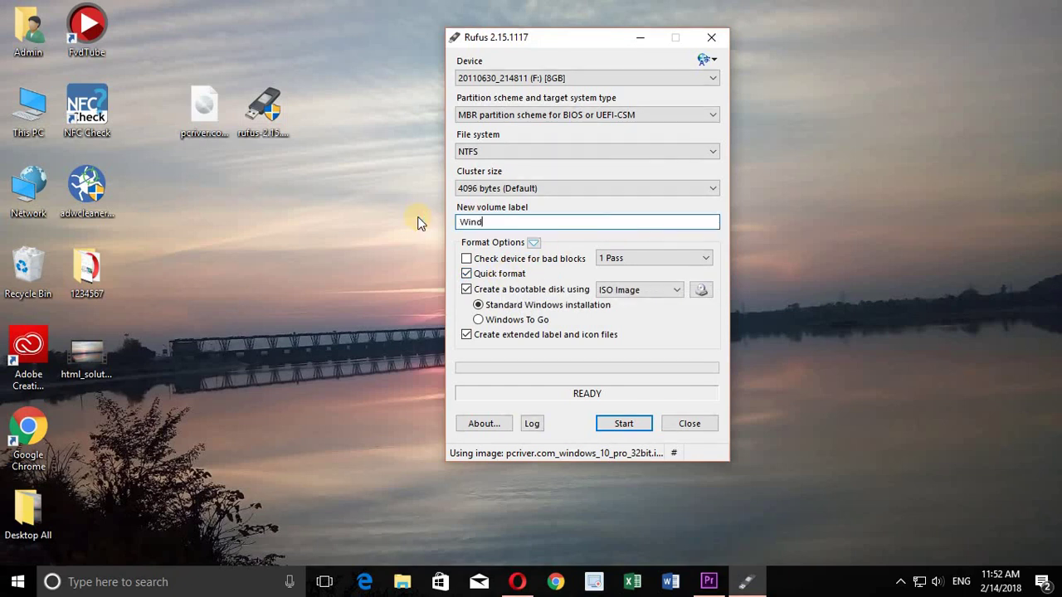
{"action": "type", "text": "ows_10"}
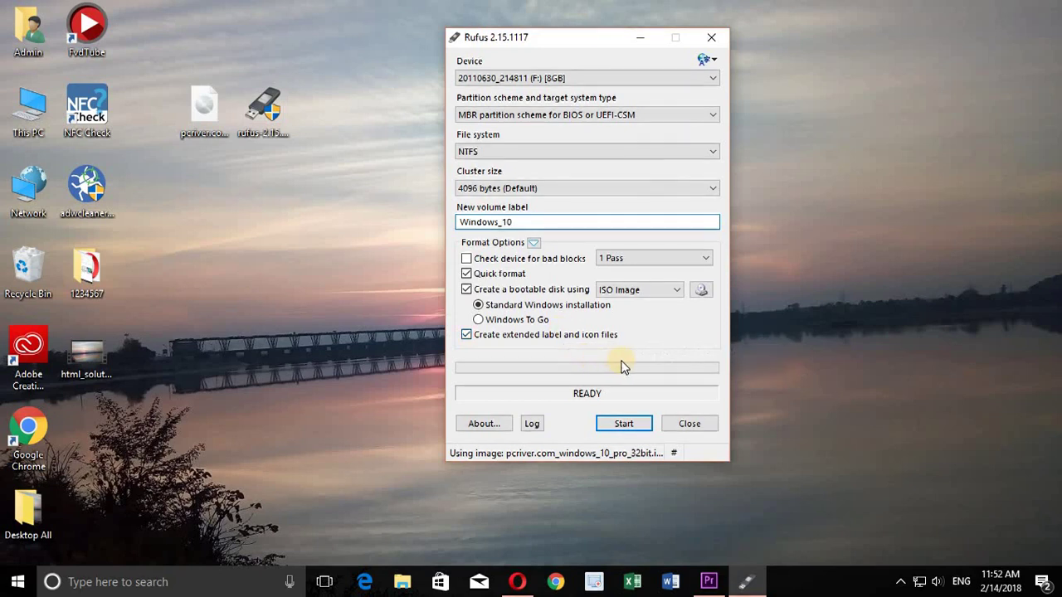
Start creating the bootable USB drive and accept erasing all data on drive F:.
{"action": "left_click", "coordinate": [632, 424]}
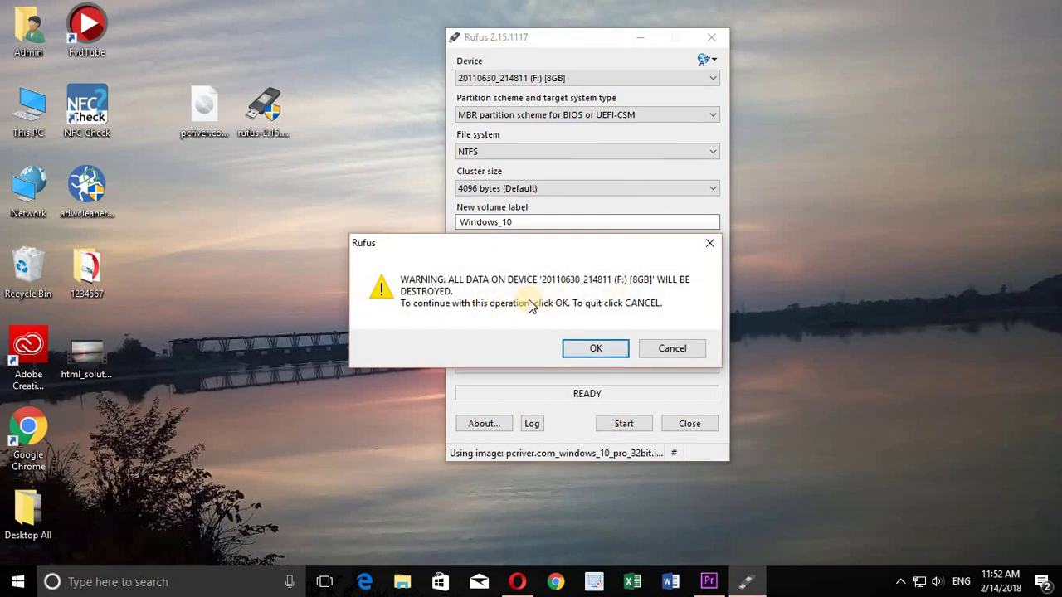
{"action": "left_click", "coordinate": [603, 351]}
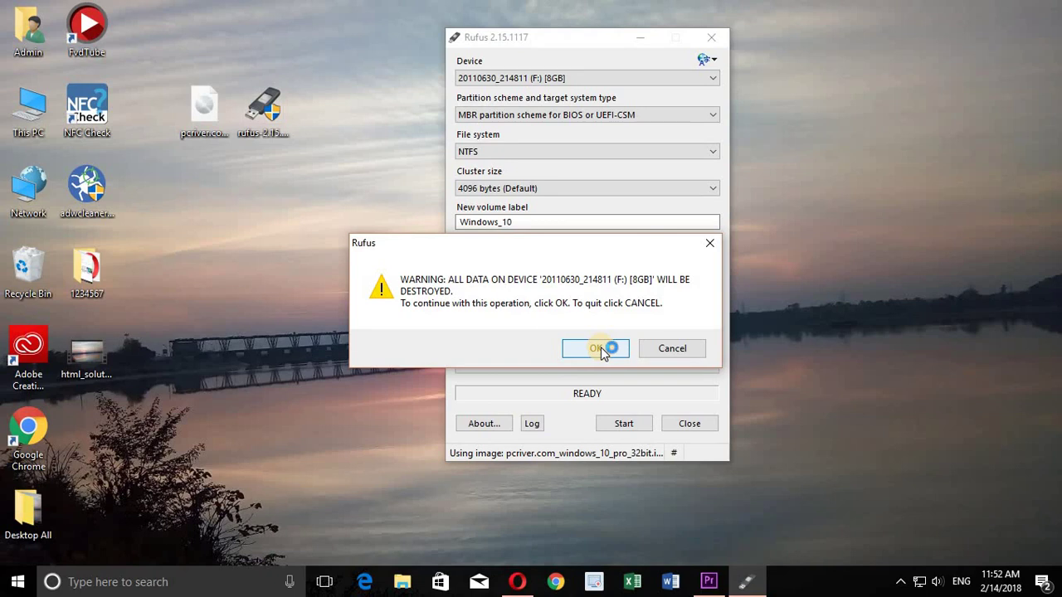
{"action": "left_click", "coordinate": [604, 350]}
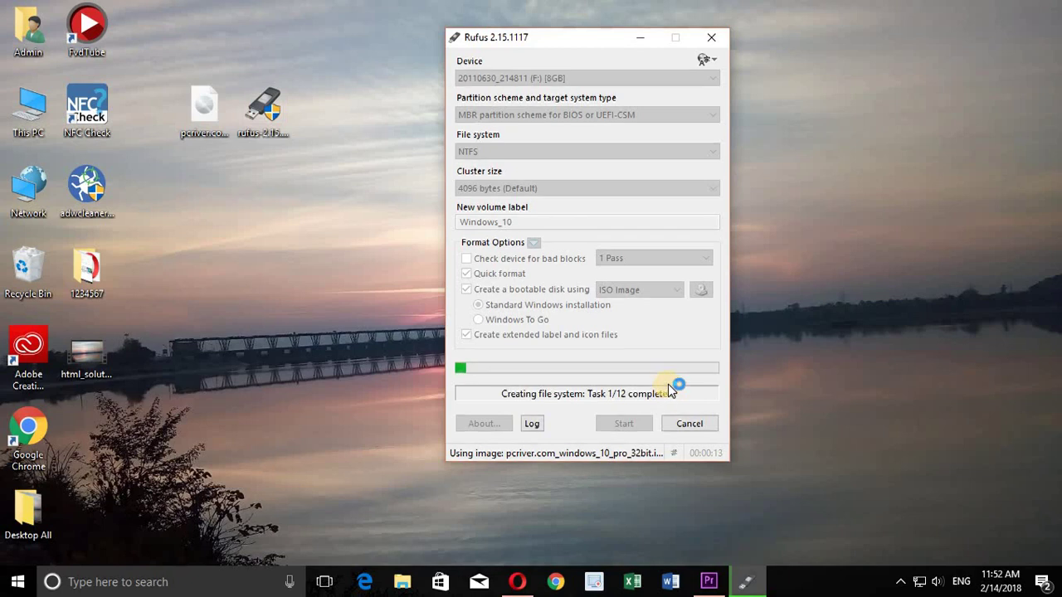
{"action": "right_click", "coordinate": [883, 237]}
{"action": "left_click", "coordinate": [917, 286]}
{"action": "right_click", "coordinate": [843, 229]}
{"action": "left_click", "coordinate": [878, 279]}
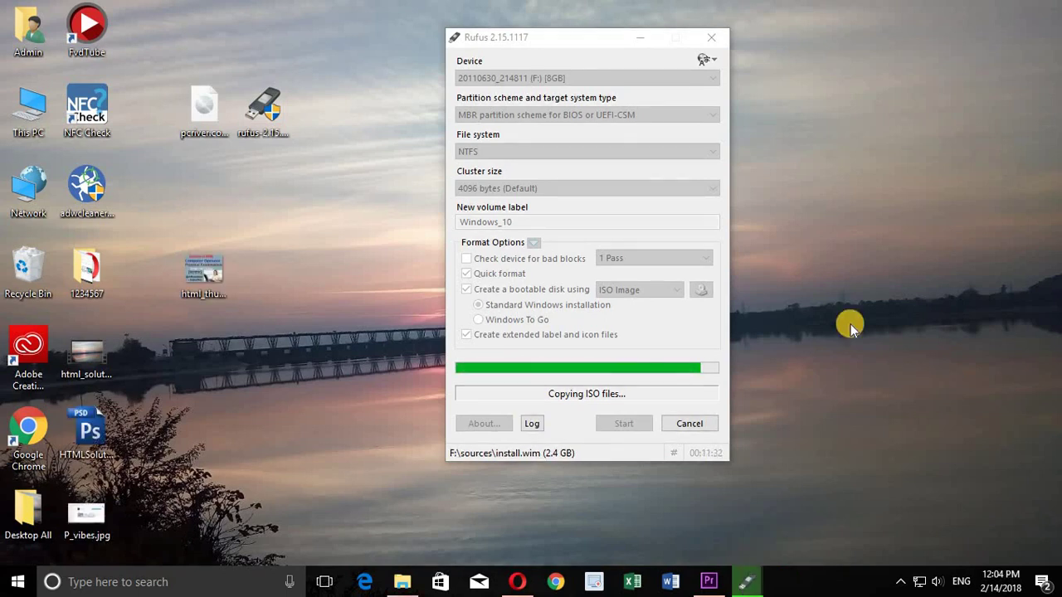
{"action": "right_click", "coordinate": [826, 227]}
{"action": "left_click", "coordinate": [871, 273]}
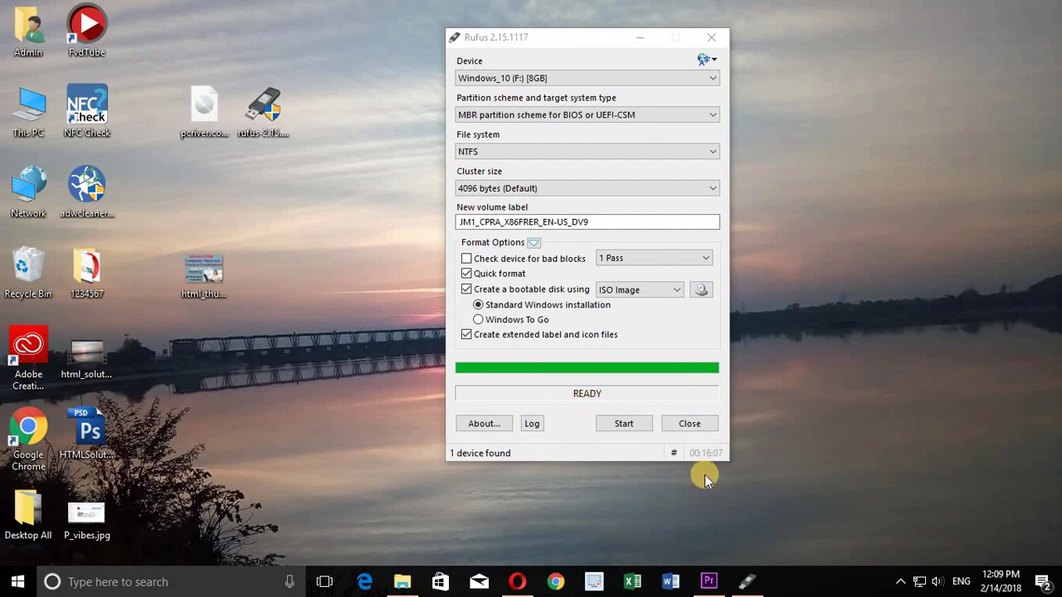
Close Rufus and open the Windows_10 (F:) drive from This PC.
{"action": "left_click", "coordinate": [707, 425]}
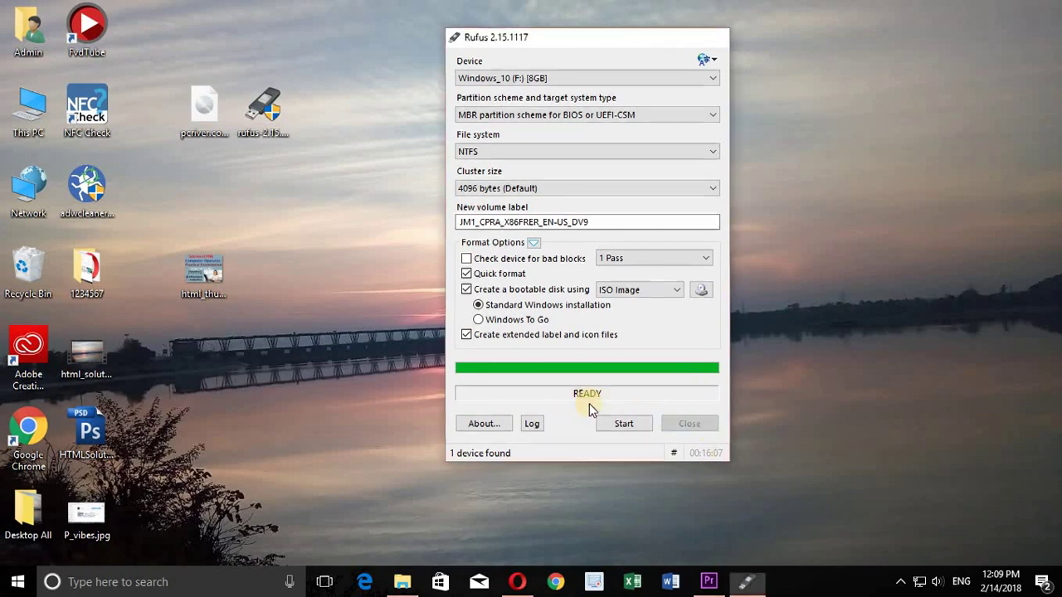
{"action": "double_click", "coordinate": [28, 108]}
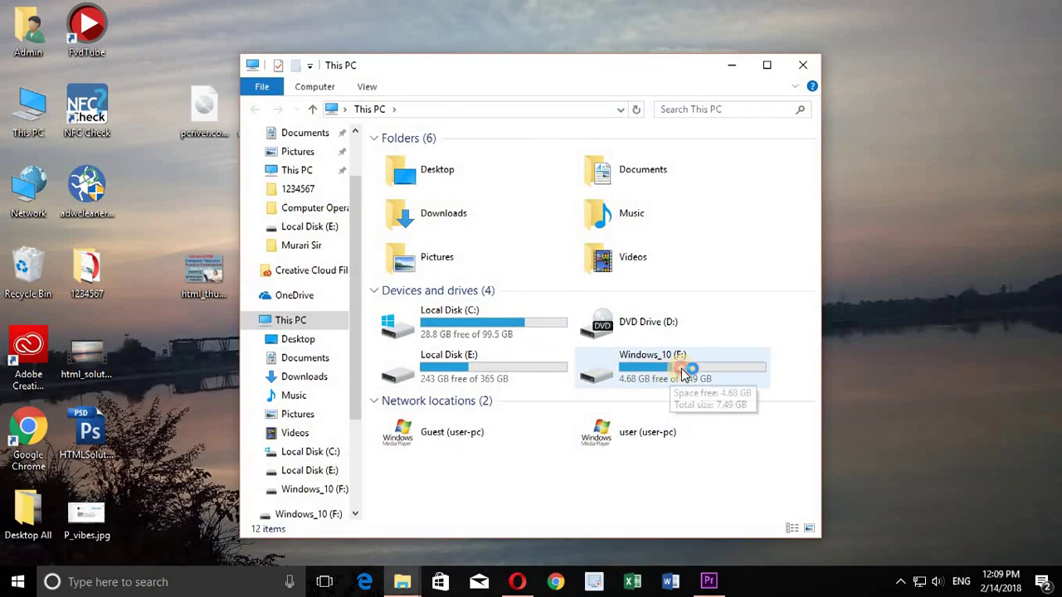
{"action": "left_click", "coordinate": [670, 372]}
{"action": "left_click", "coordinate": [817, 375]}
{"action": "left_click", "coordinate": [712, 367]}
{"action": "double_click", "coordinate": [664, 375]}
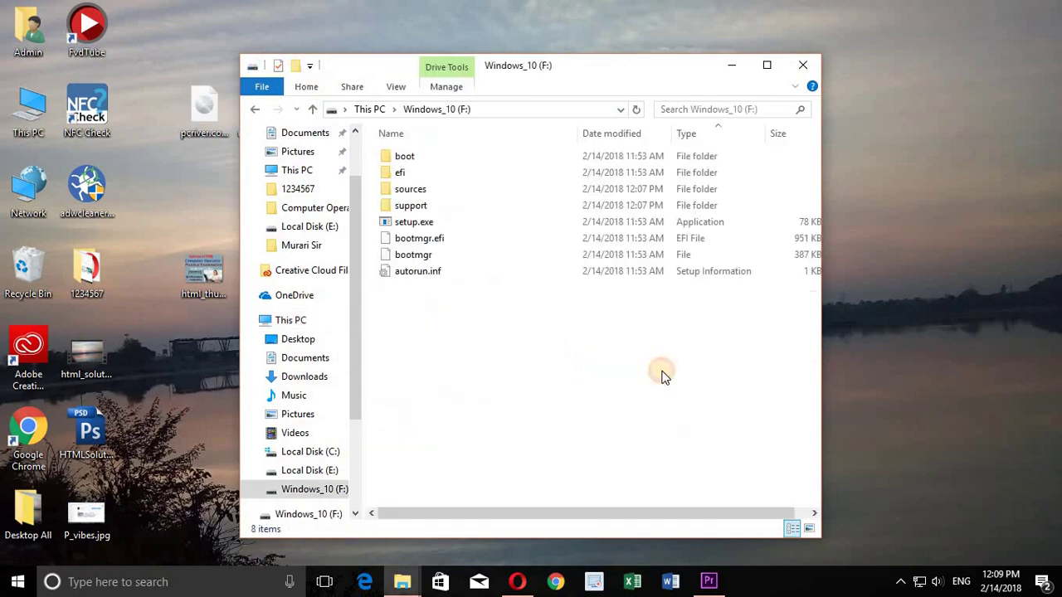
{"action": "left_click", "coordinate": [255, 110]}
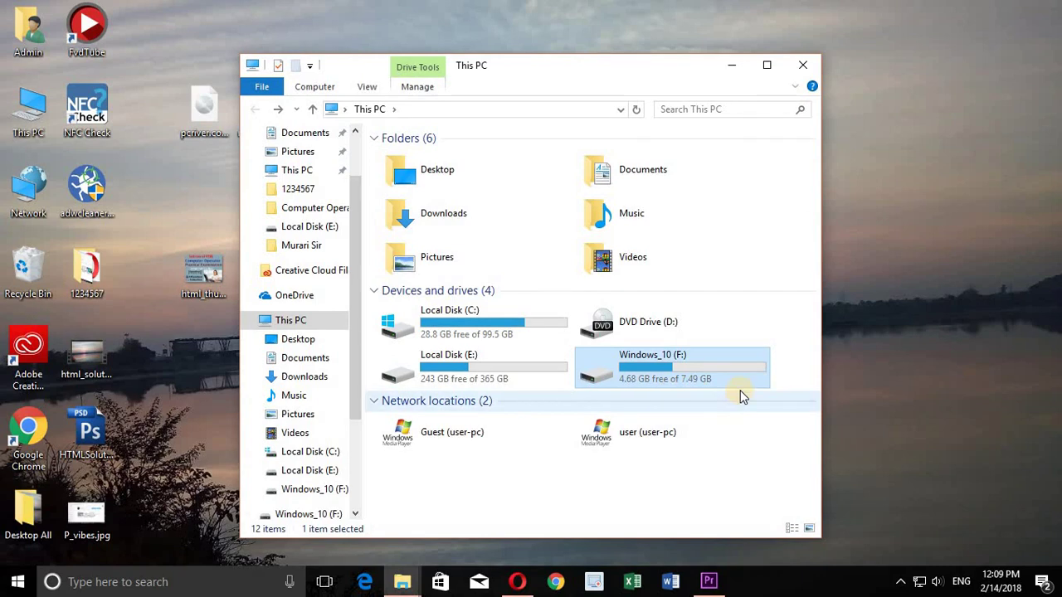
{"action": "double_click", "coordinate": [693, 384]}
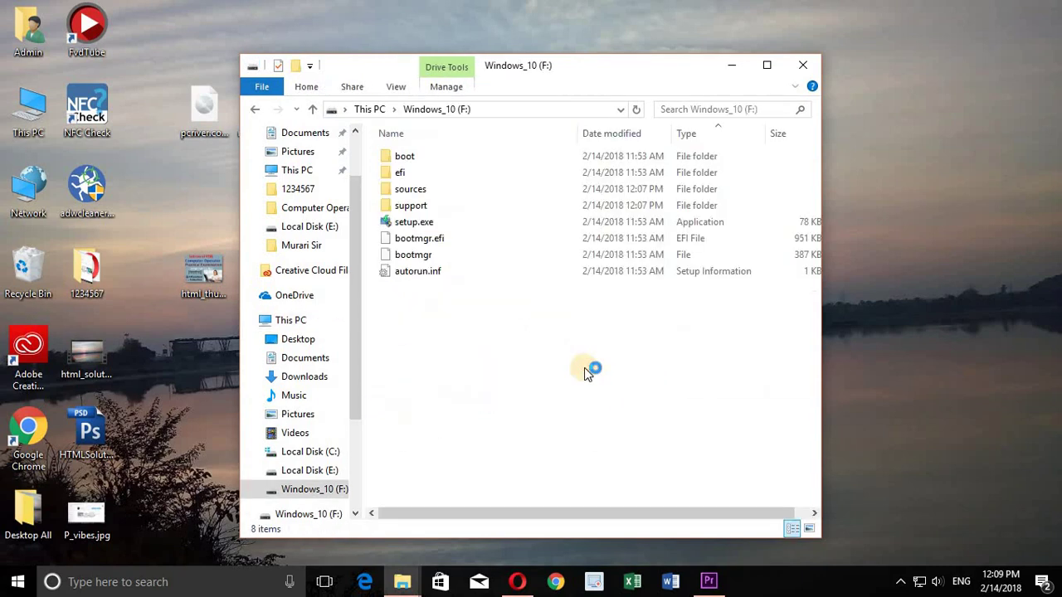
Look over the setup files on the Windows_10 (F:) drive, return to This PC, and close the window.
{"action": "left_click_drag", "start_coordinate": [568, 398], "coordinate": [391, 171]}
{"action": "left_click", "coordinate": [510, 450]}
{"action": "left_click_drag", "start_coordinate": [488, 326], "coordinate": [401, 154]}
{"action": "left_click", "coordinate": [416, 312]}
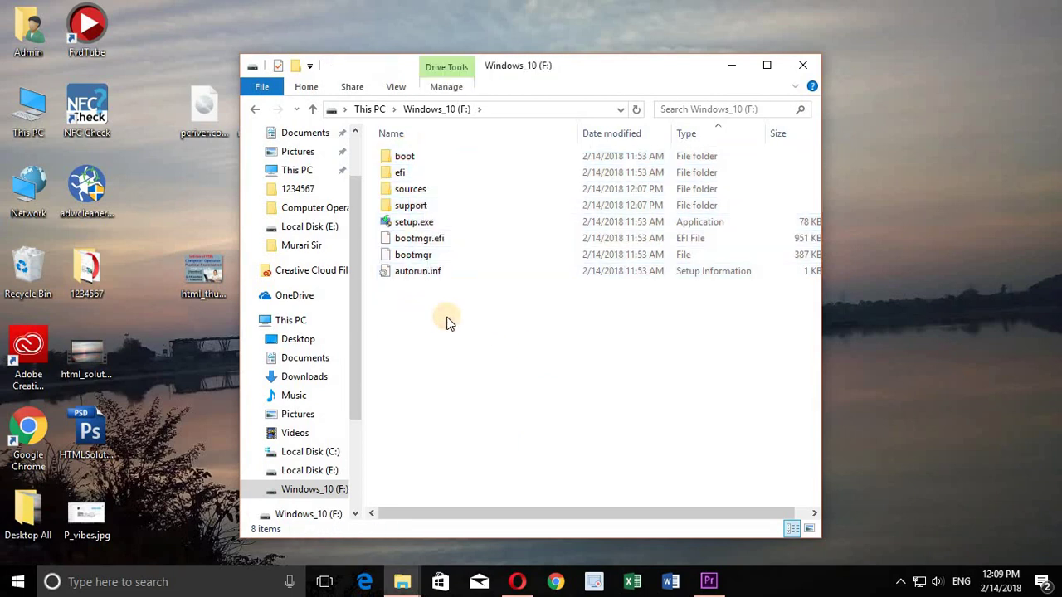
{"action": "left_click", "coordinate": [288, 170]}
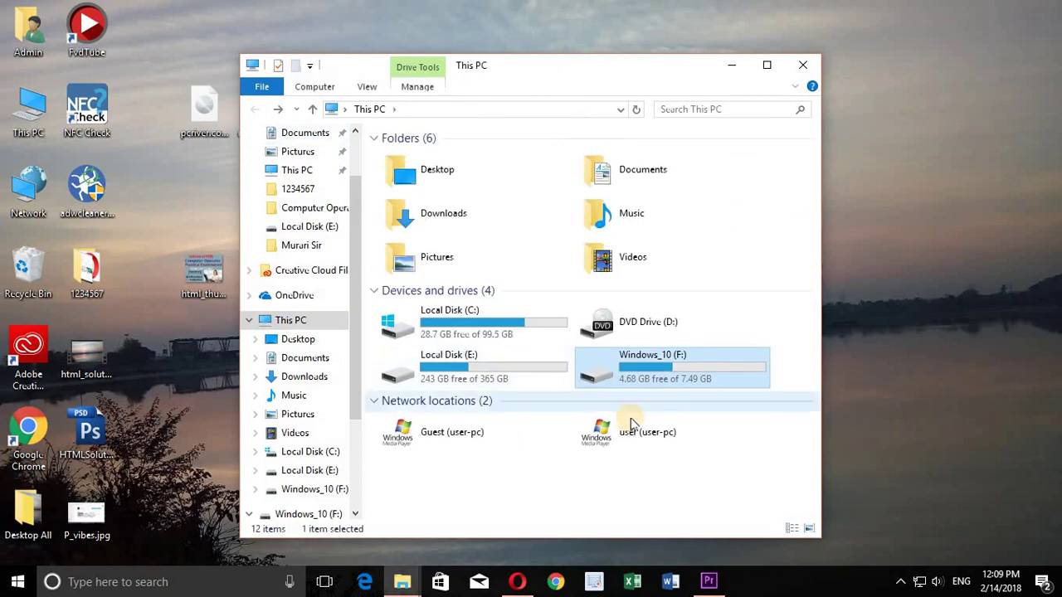
{"action": "left_click", "coordinate": [801, 66]}
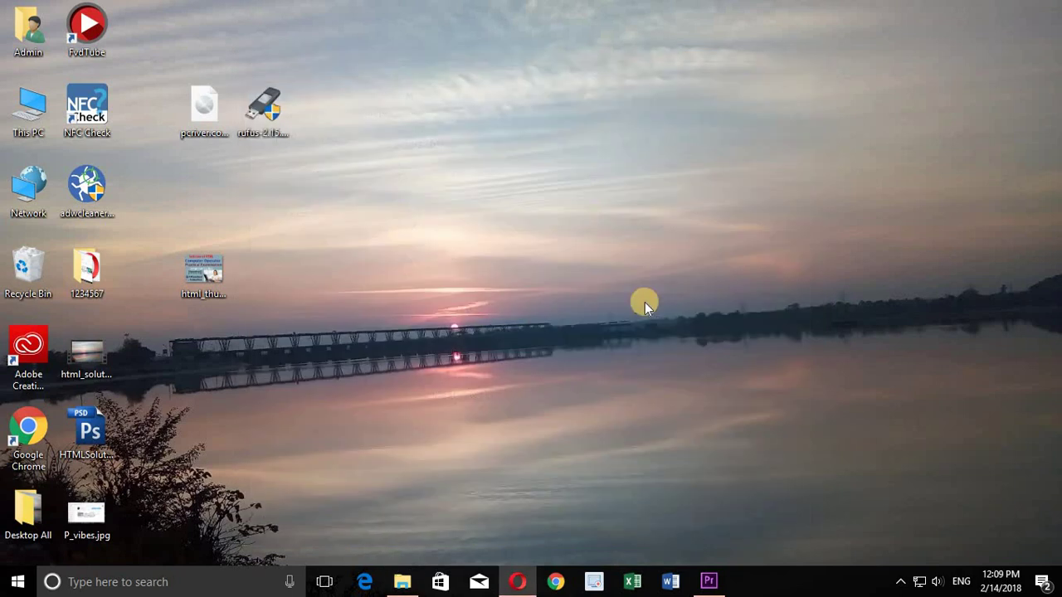
Move the Rufus icon directly below the ISO file on the desktop and refresh the desktop.
{"action": "left_click_drag", "start_coordinate": [260, 124], "coordinate": [188, 227]}
{"action": "left_click_drag", "start_coordinate": [264, 108], "coordinate": [203, 192]}
{"action": "right_click", "coordinate": [420, 267]}
{"action": "left_click", "coordinate": [460, 311]}
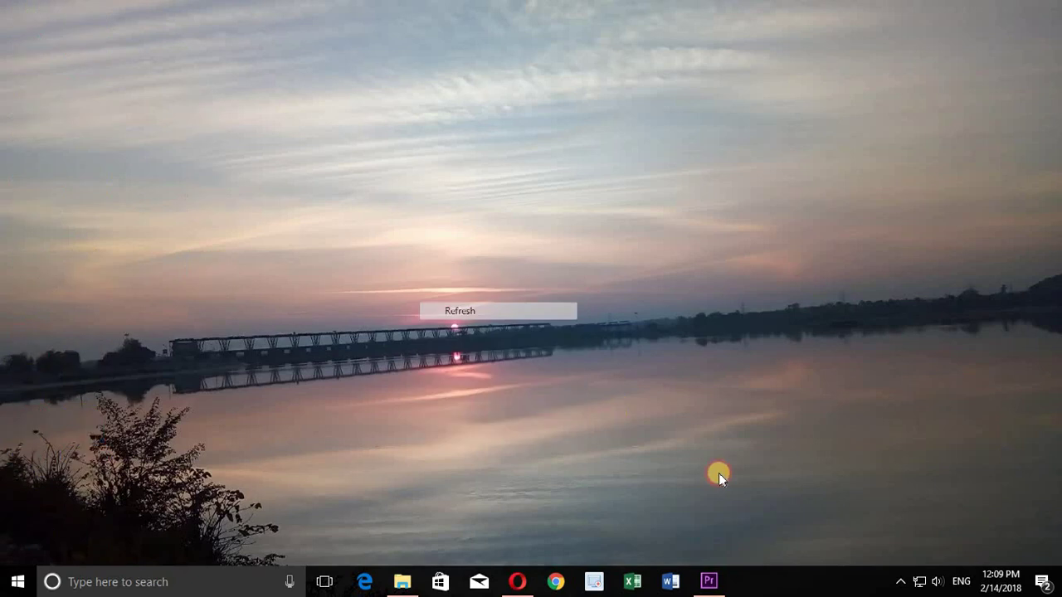
Switch to Opera and view the Positive Vibes YouTube channel page.
{"action": "left_click", "coordinate": [521, 584]}
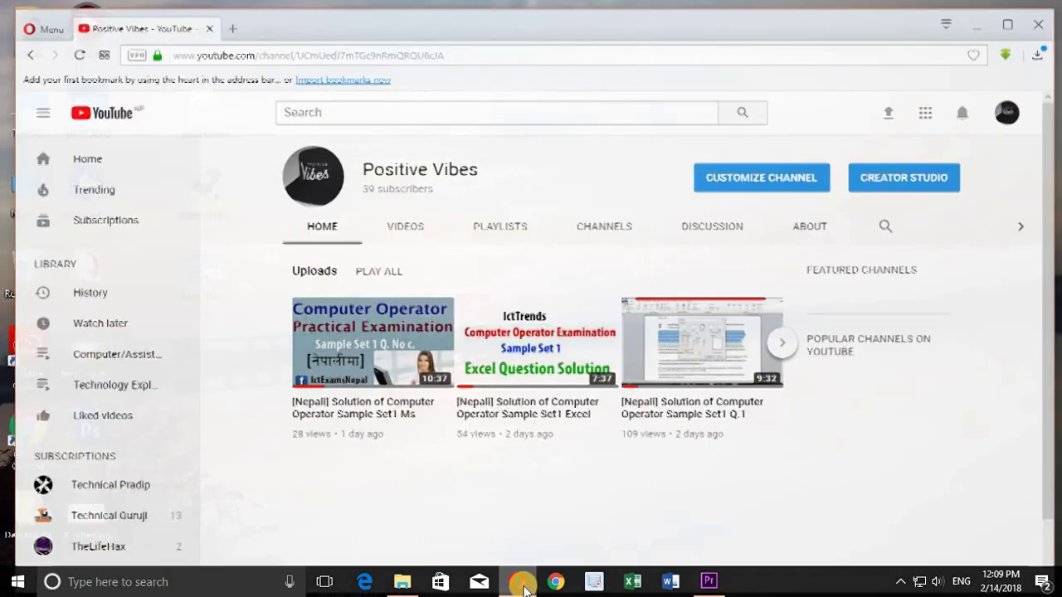
{"action": "key", "text": "super+d"}
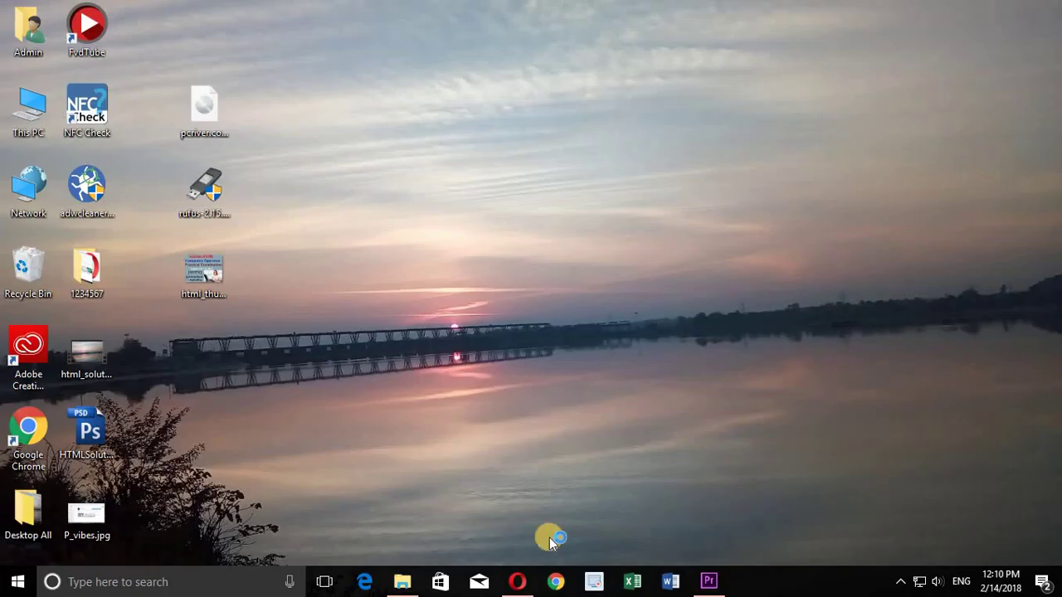
{"action": "mouse_move", "coordinate": [522, 585]}
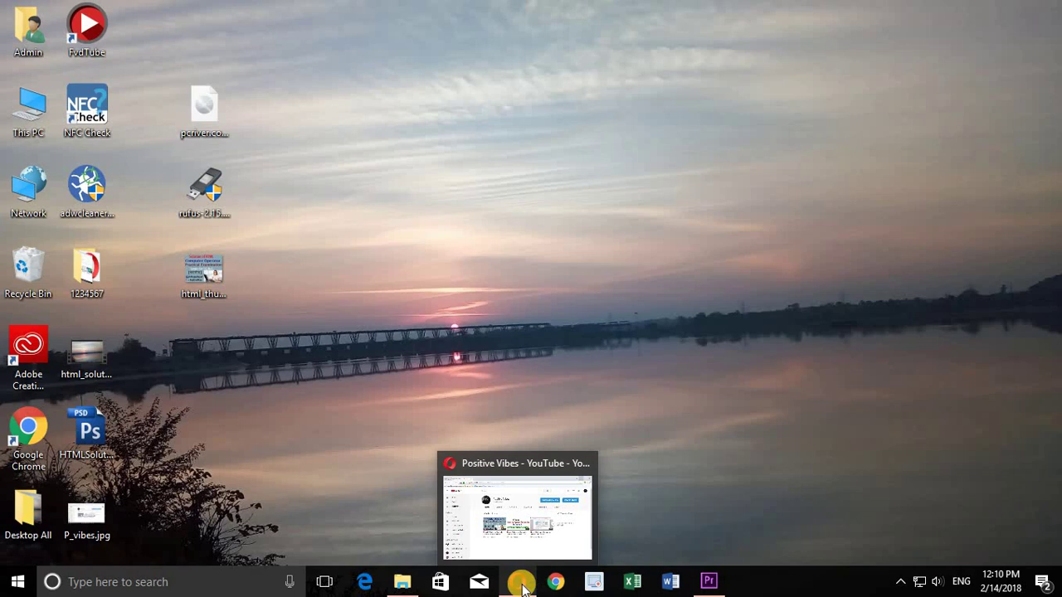
{"action": "left_click", "coordinate": [523, 588]}
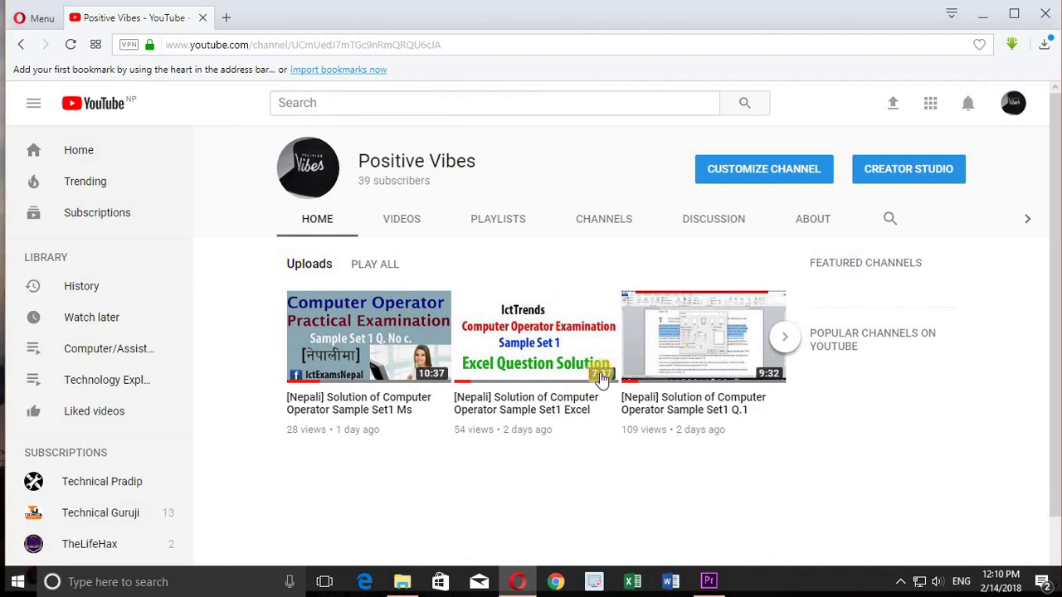
{"action": "mouse_move", "coordinate": [716, 584]}
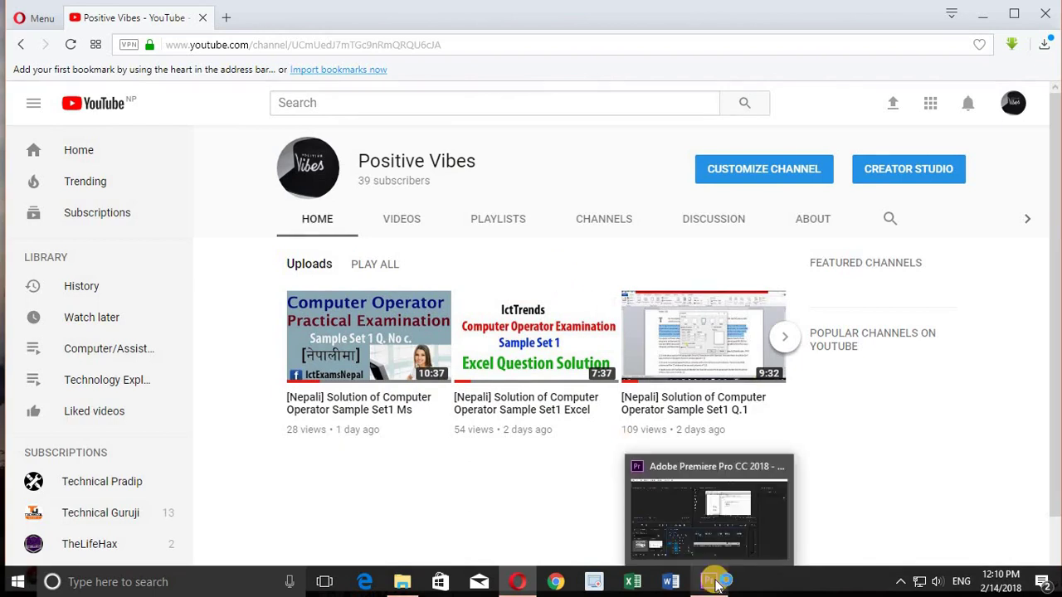